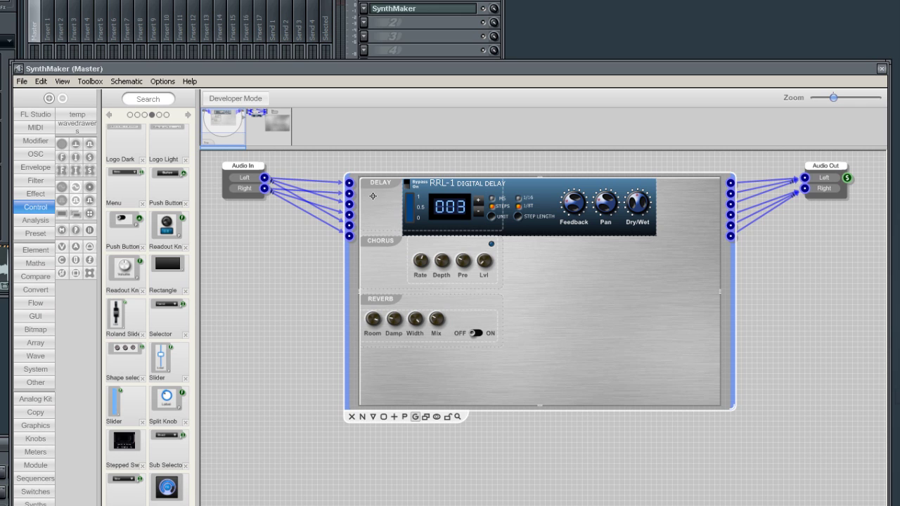
Shrink the brushed-metal background image inside the effects module and return to the top-level schematic
click(277, 137)
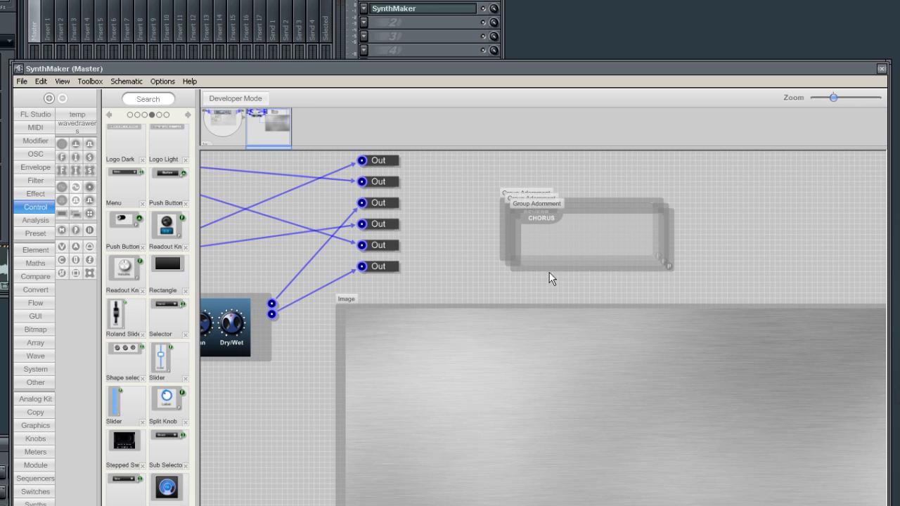
drag(585, 381, 465, 243)
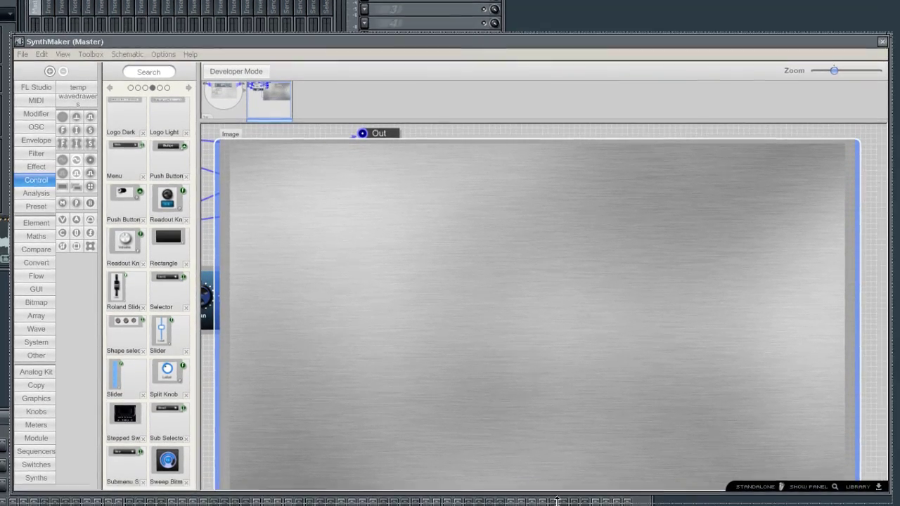
scroll(148, 282, down, 6)
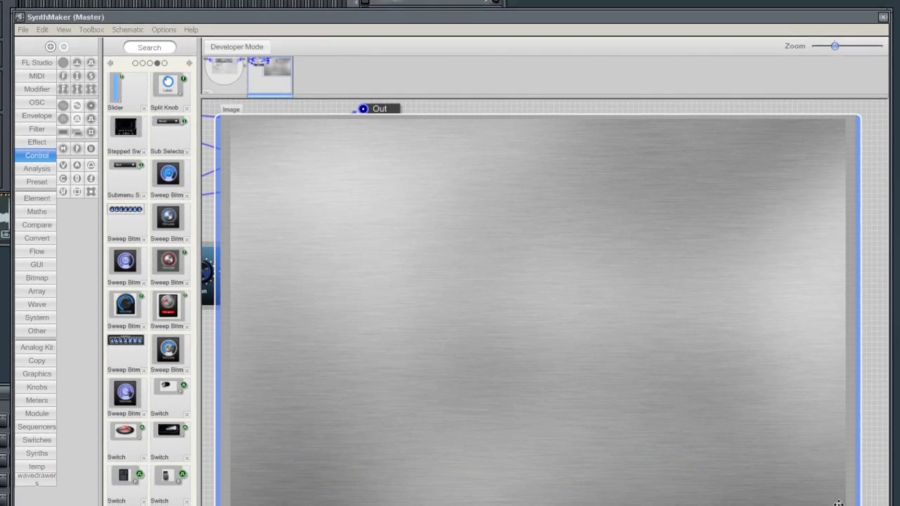
drag(532, 282, 502, 250)
click(229, 55)
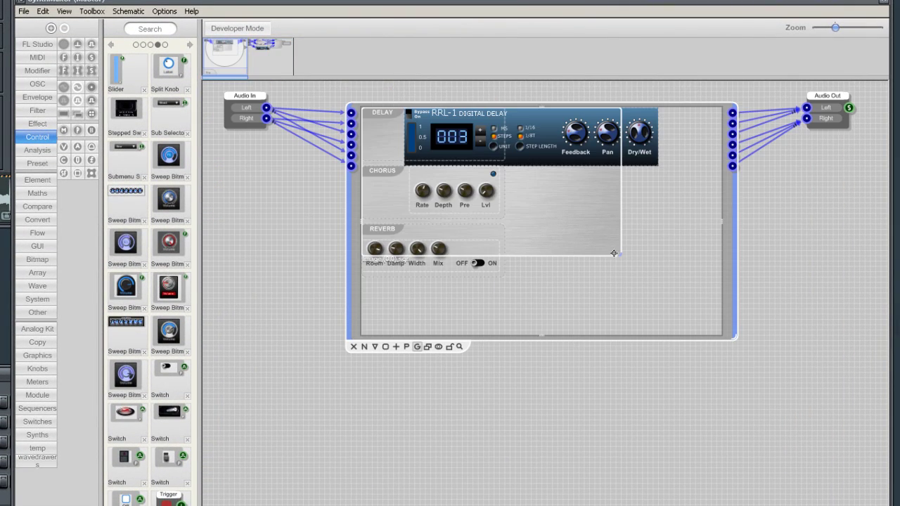
Shift the RRL-1 delay panel slightly right and move the Chorus and Reverb sections down to free space beneath it
drag(635, 151, 646, 149)
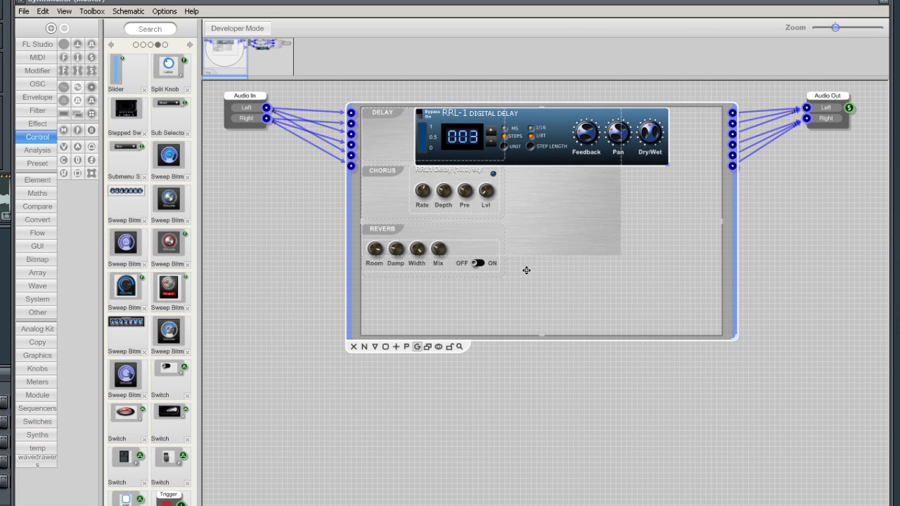
drag(523, 289, 336, 110)
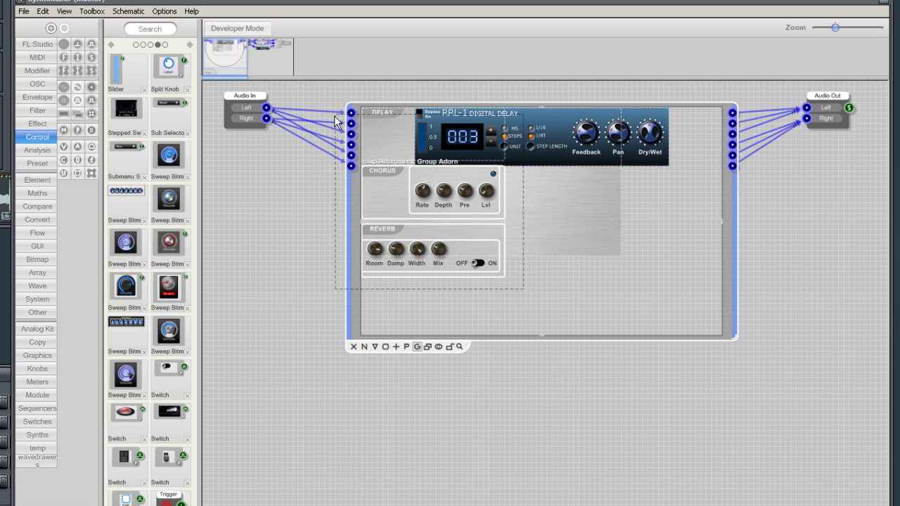
drag(388, 189, 387, 243)
Place the RRL-1 panel below the DELAY heading and resize the Delay group frame to enclose it closely
click(401, 141)
drag(503, 160, 672, 187)
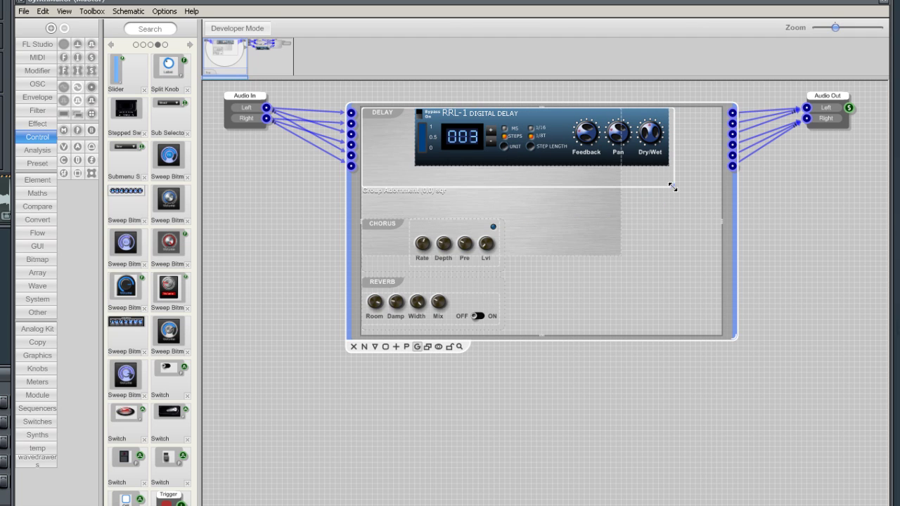
click(589, 137)
drag(589, 138, 542, 154)
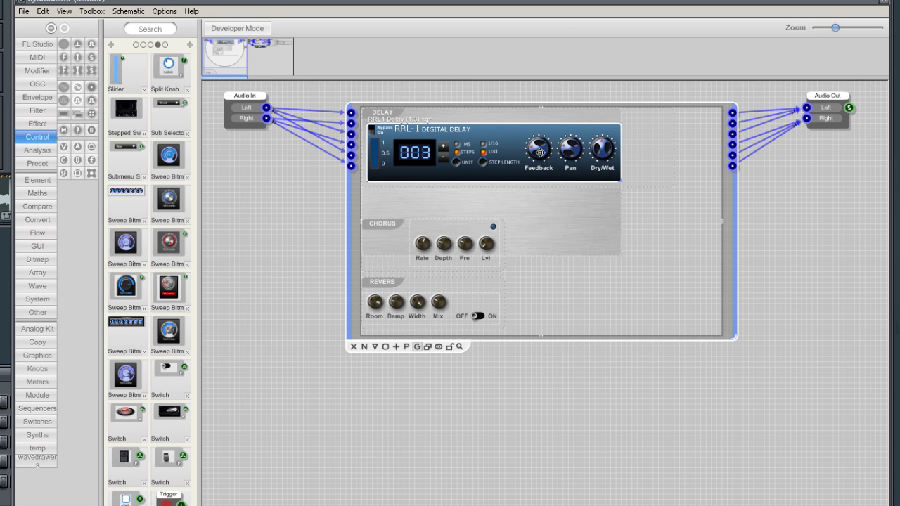
click(593, 121)
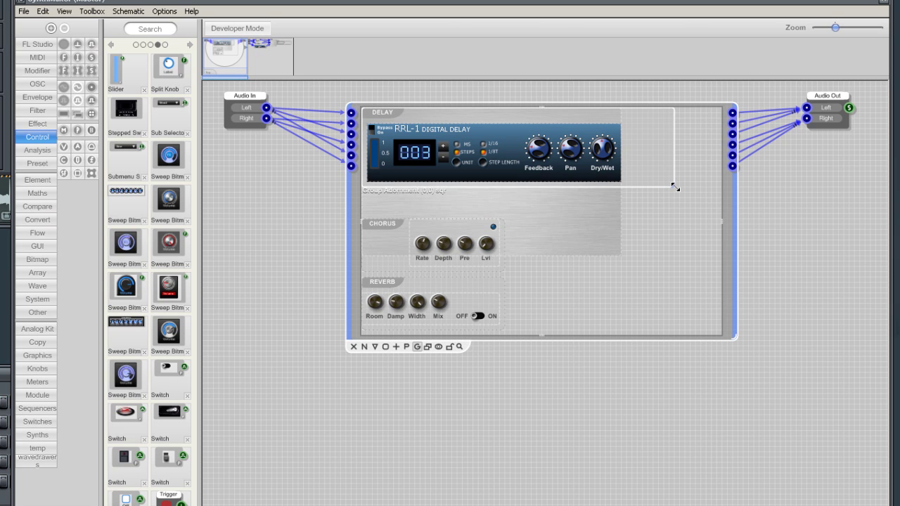
drag(673, 187, 623, 187)
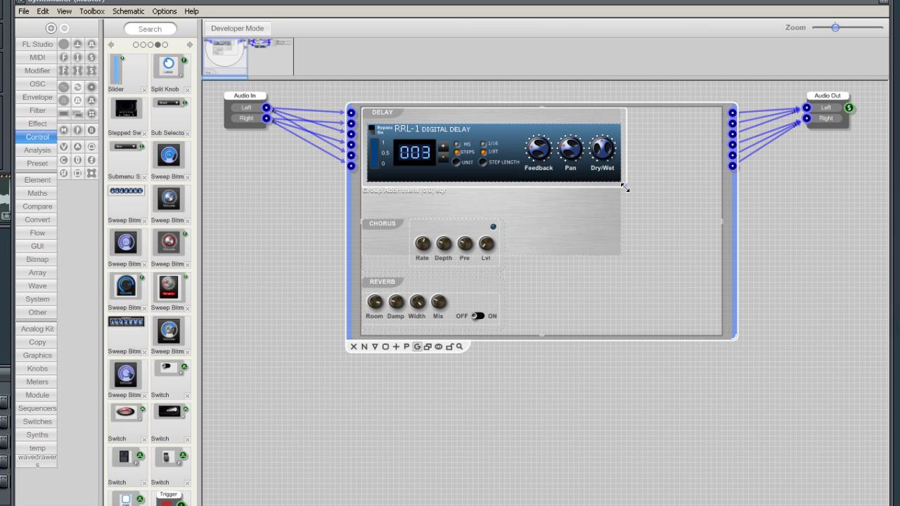
Widen the background image to the Delay frame's edge and move the Chorus and Reverb sections up just below that frame
click(611, 213)
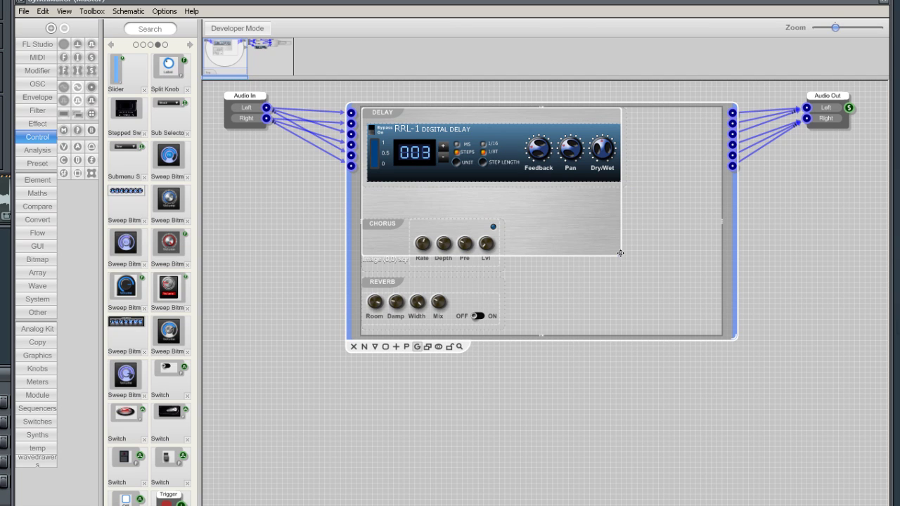
drag(621, 255, 626, 256)
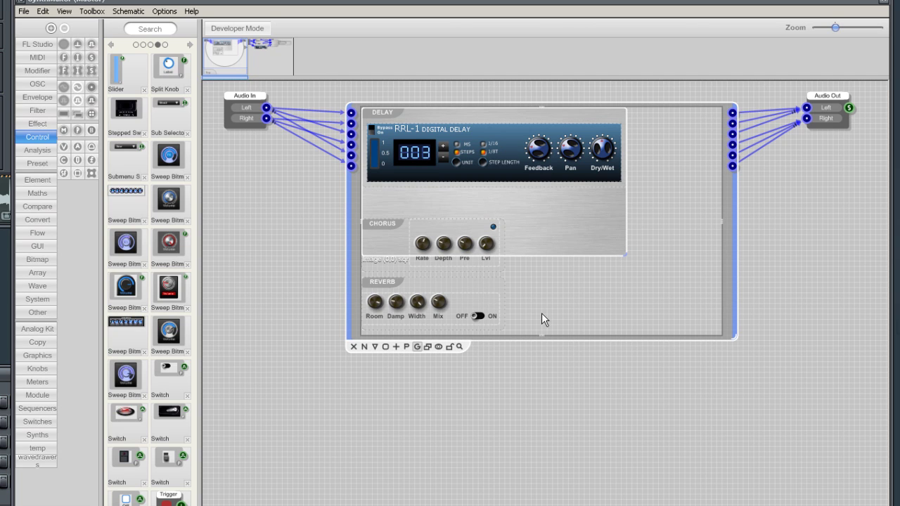
drag(642, 197, 334, 395)
drag(395, 236, 396, 210)
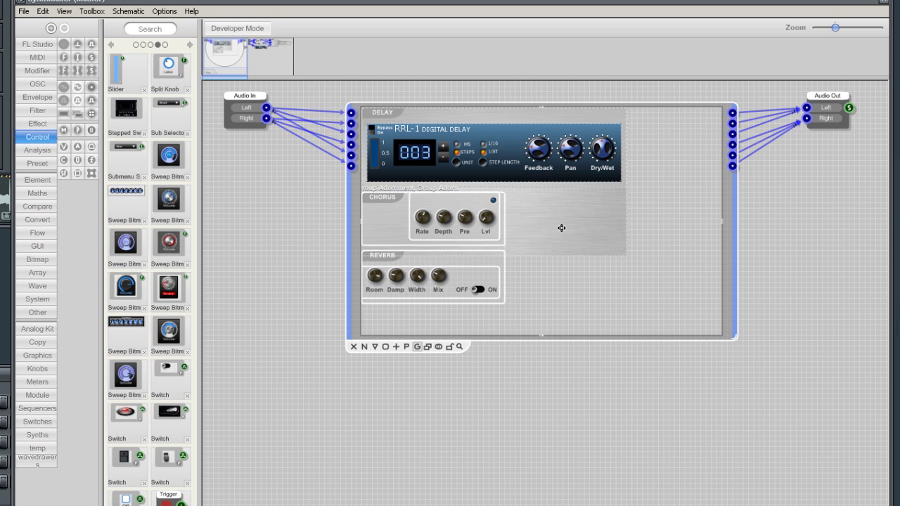
Extend the background image down behind the Reverb section, lock the panel layout and fit the module panel to the image
click(628, 258)
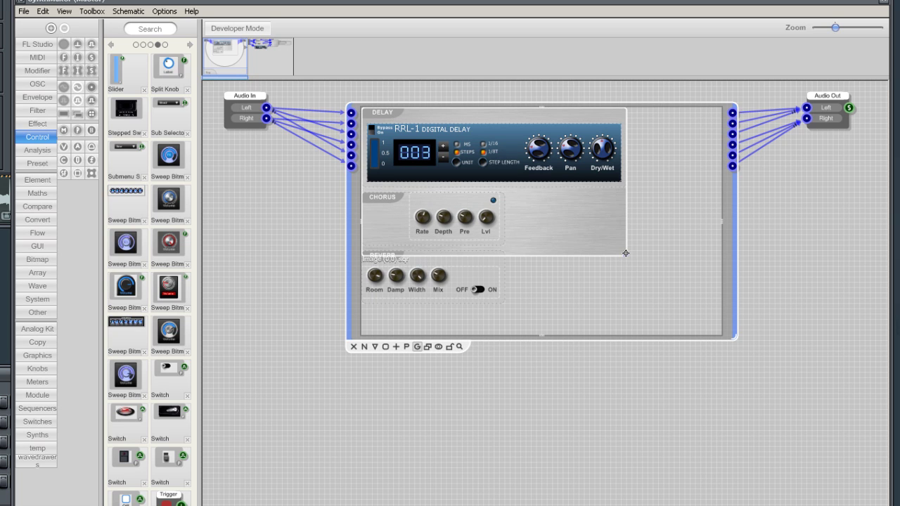
drag(626, 254, 626, 305)
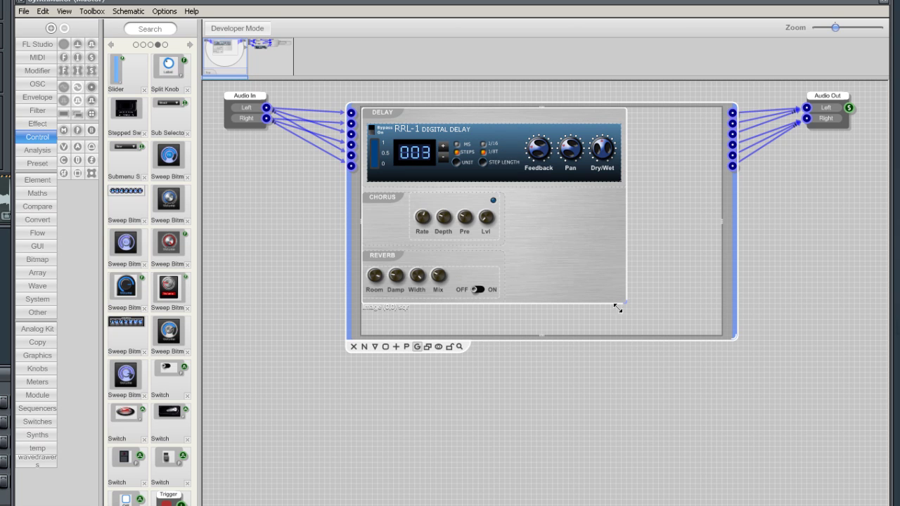
click(450, 346)
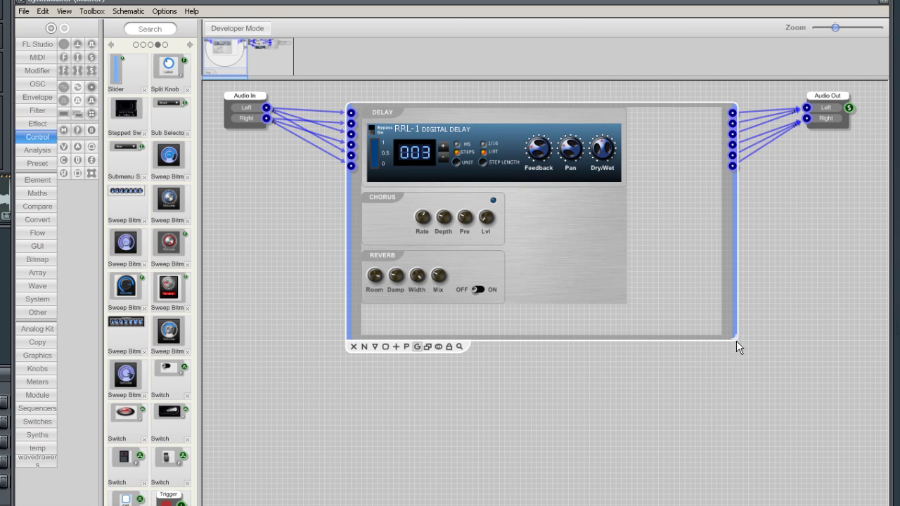
drag(684, 322, 640, 307)
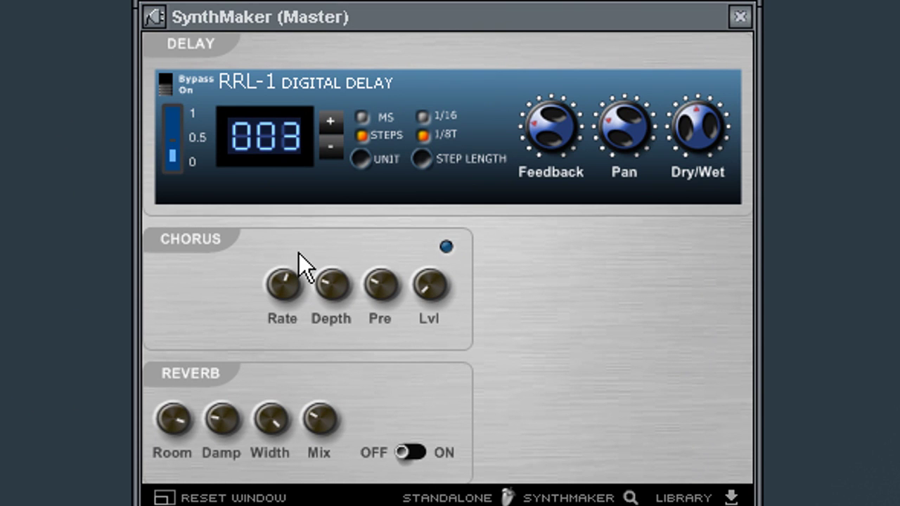
Switch on the chorus and reverb, raise the chorus Lvl and adjust the reverb Mix
drag(427, 222, 417, 201)
drag(320, 426, 324, 422)
click(422, 455)
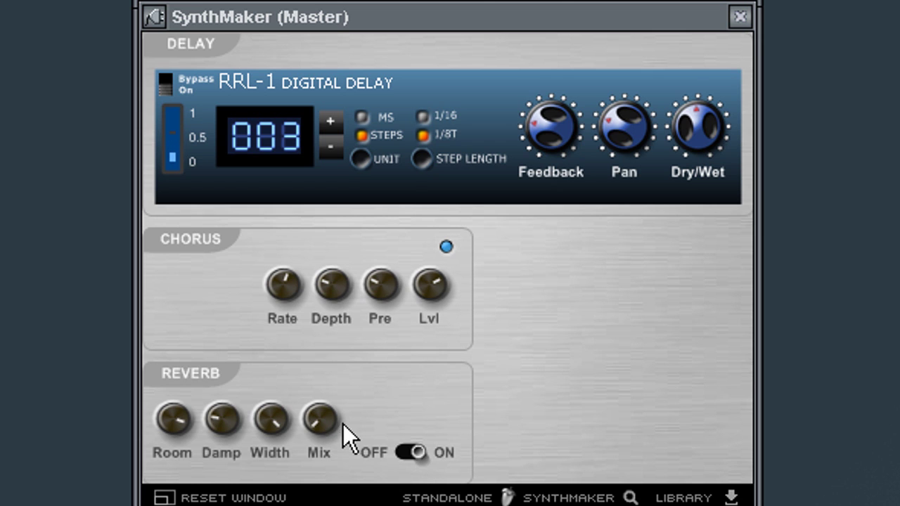
drag(314, 355, 316, 412)
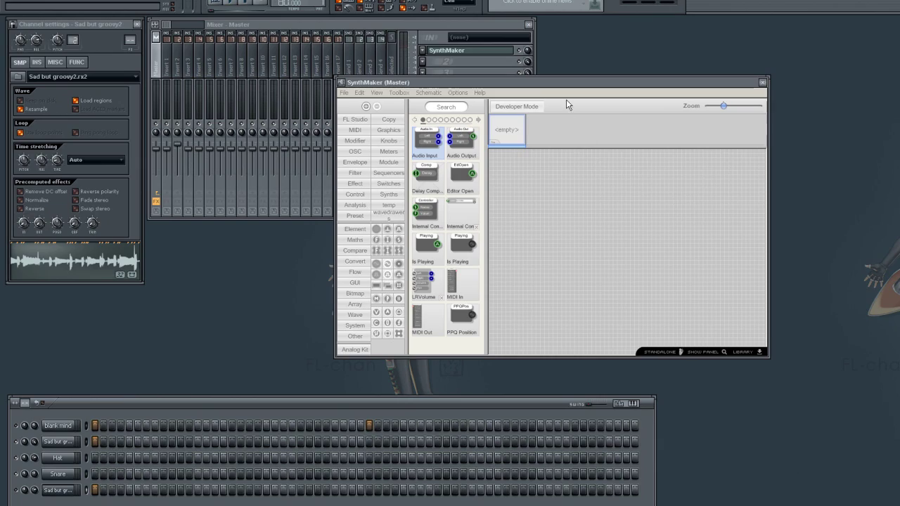
Load the schematic SMG Double LFO Filter.osm from the Generators folder into the empty SynthMaker instance
drag(563, 82, 490, 78)
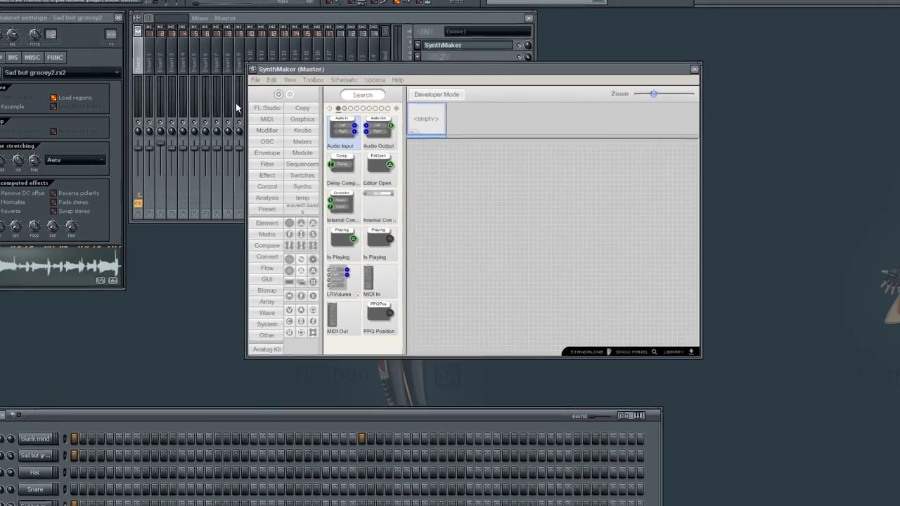
click(258, 81)
click(262, 100)
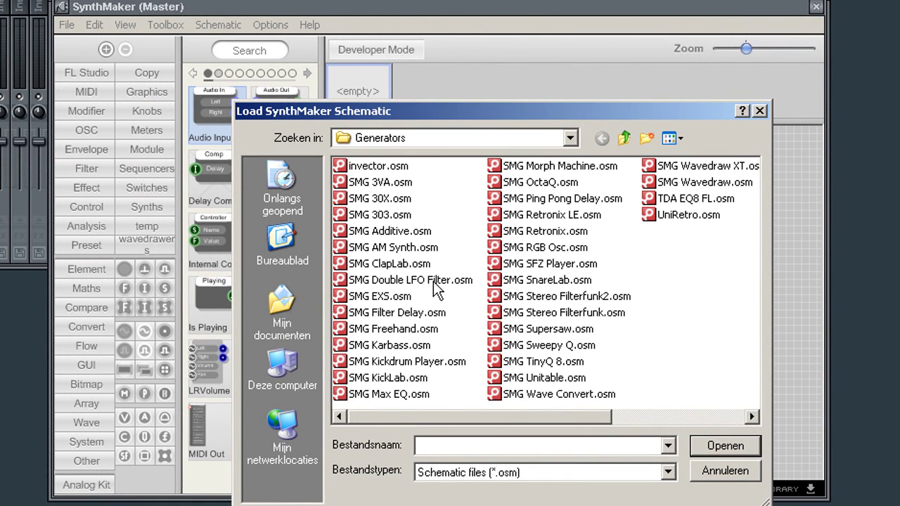
double_click(433, 281)
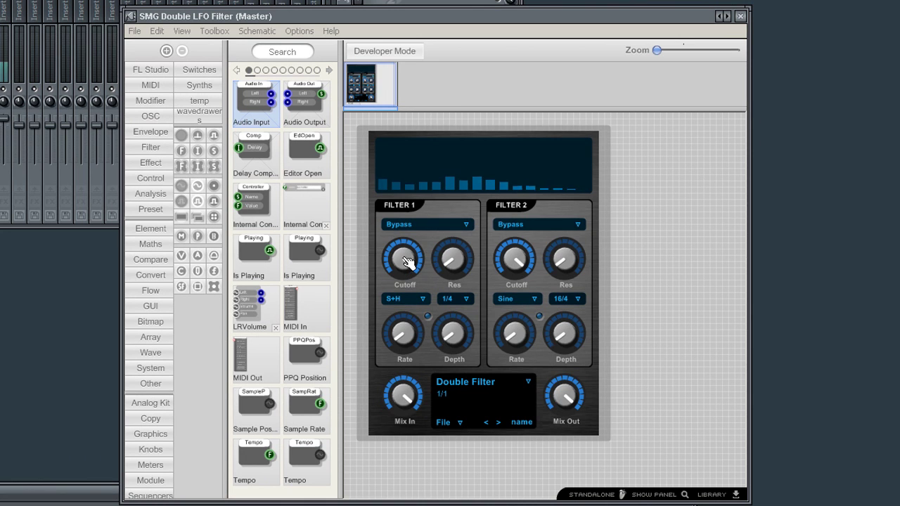
Set Filter 1 to Band Pass with Cutoff, Res and Depth at about half, and its LFO rate to 2/4
click(413, 226)
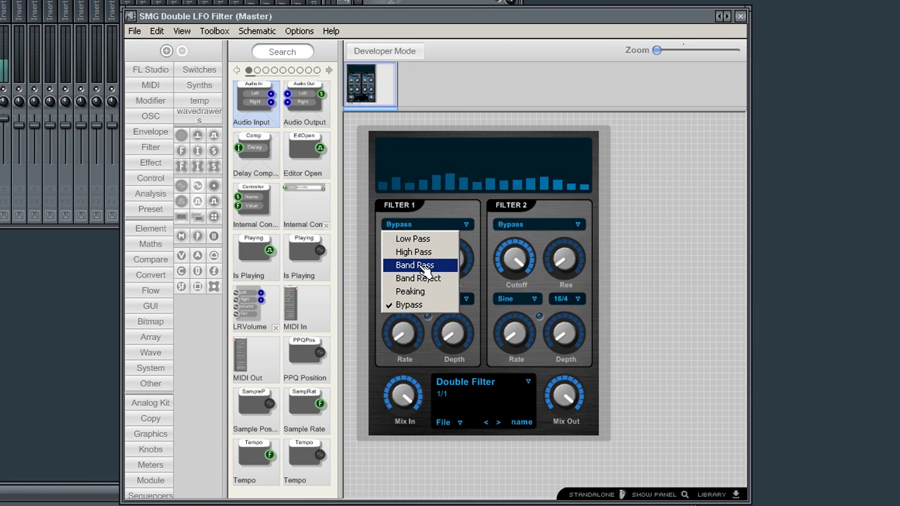
click(422, 266)
drag(408, 278, 408, 301)
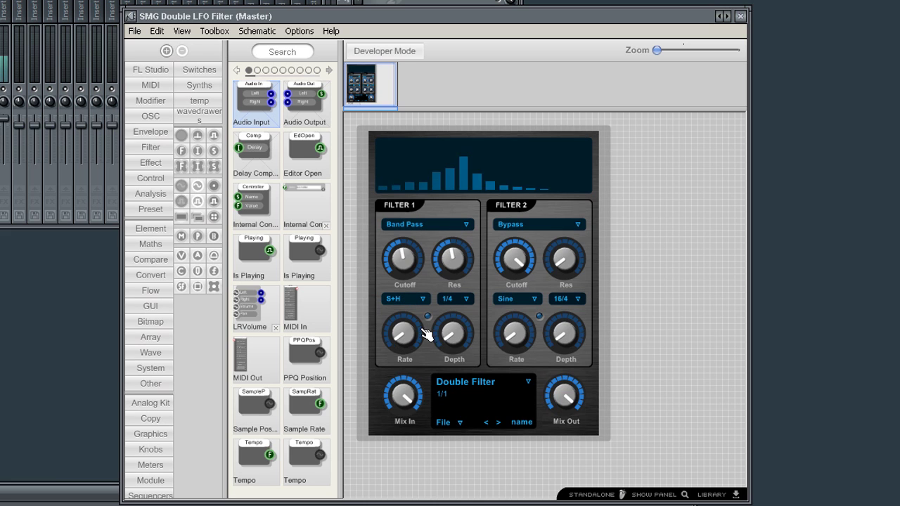
drag(450, 319, 454, 303)
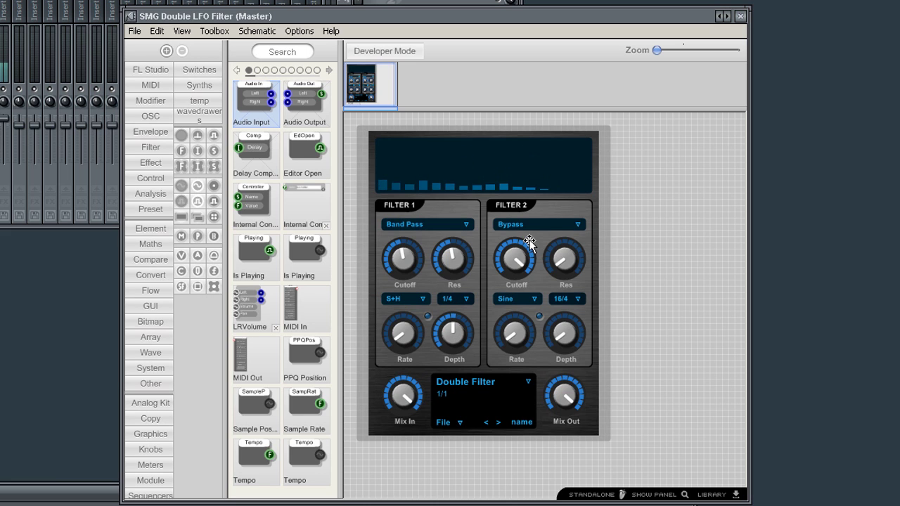
click(465, 301)
click(477, 353)
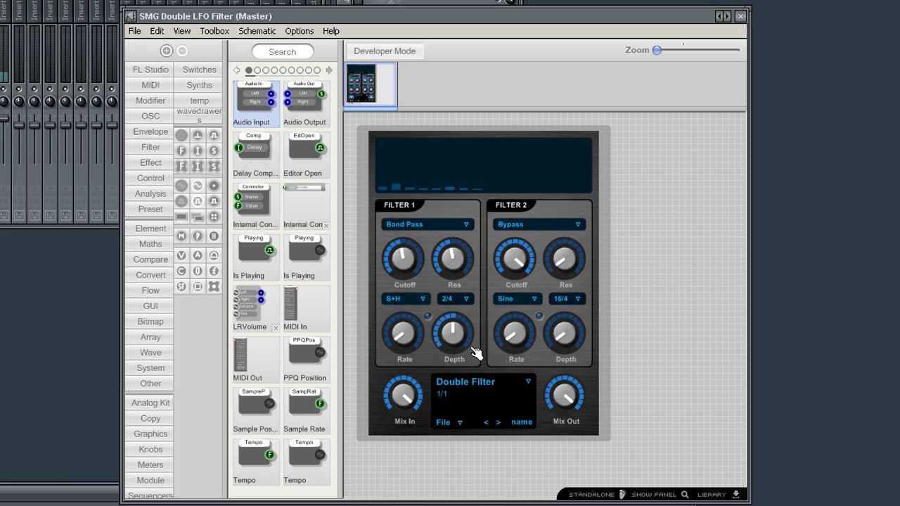
Set Filter 2 to Band Pass, lower its Cutoff, and raise its Res and Depth to about half
click(565, 229)
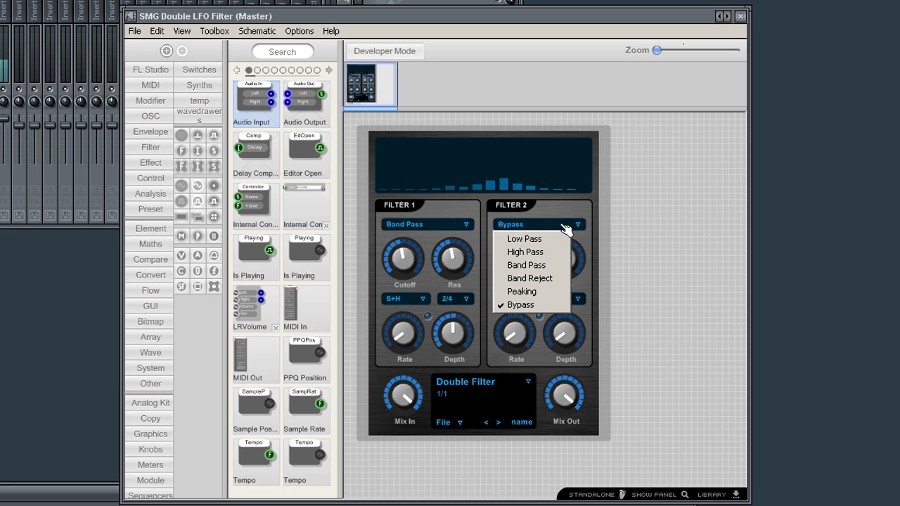
click(560, 267)
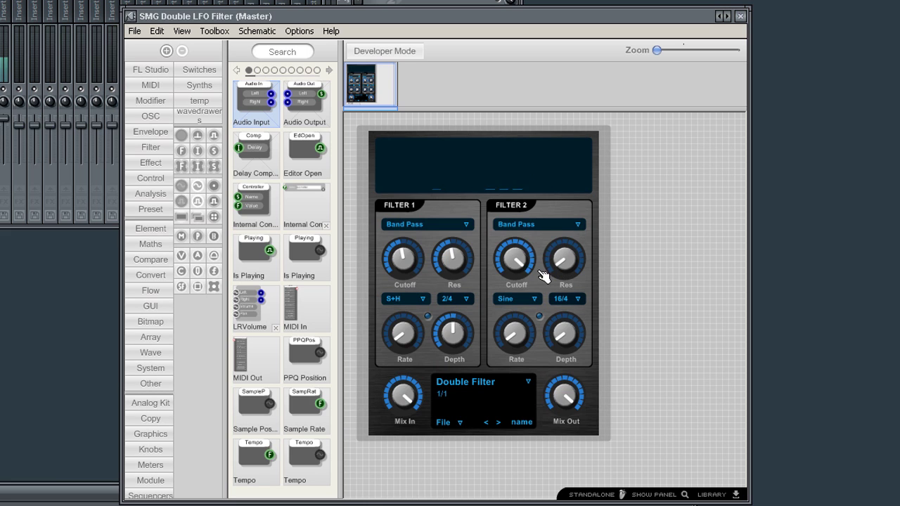
drag(521, 275, 518, 287)
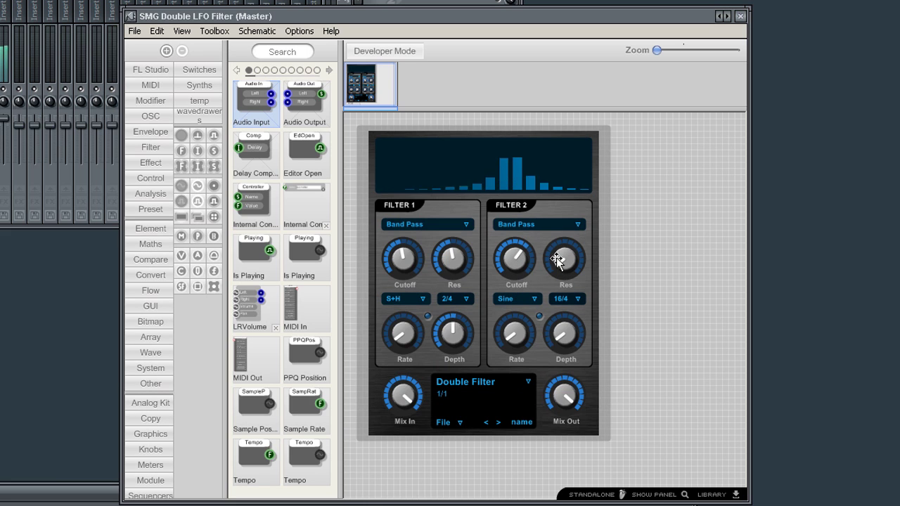
drag(565, 257, 568, 237)
drag(568, 328, 571, 300)
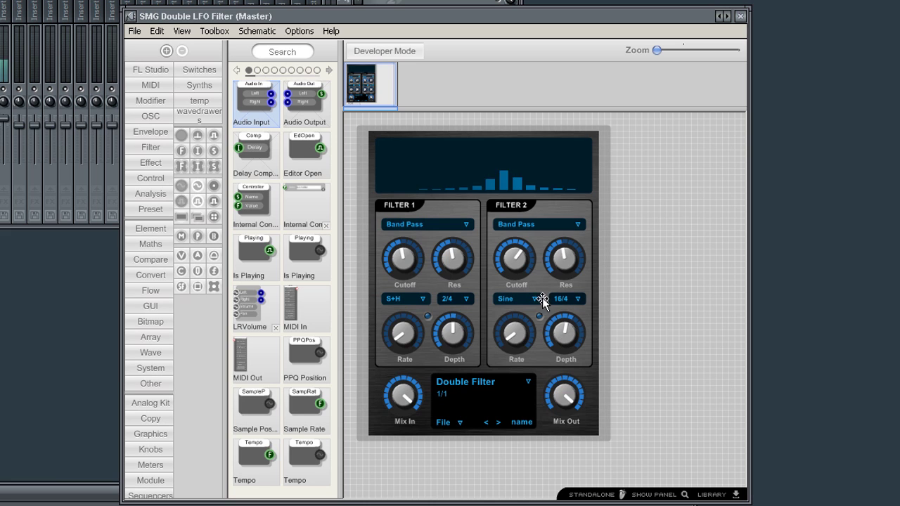
Set Filter 2's LFO waveform to S+H and its rate to 3/4
click(538, 302)
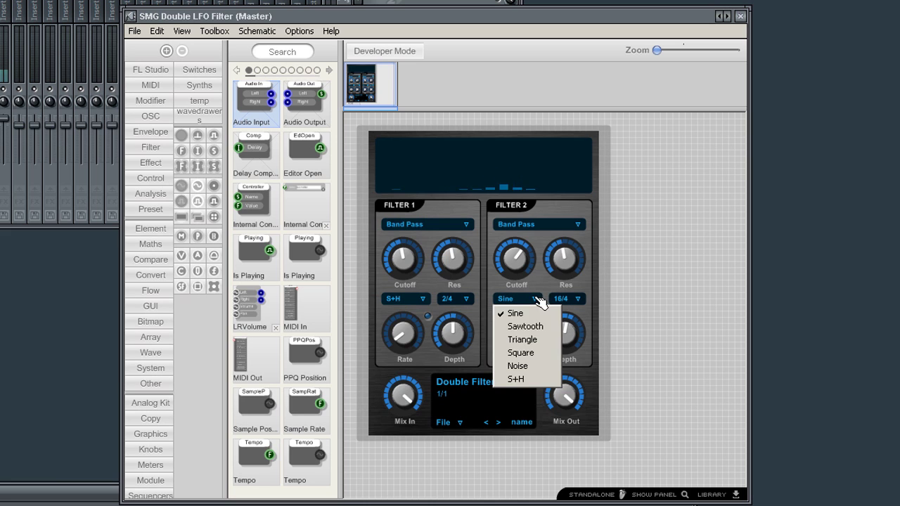
click(545, 379)
click(570, 301)
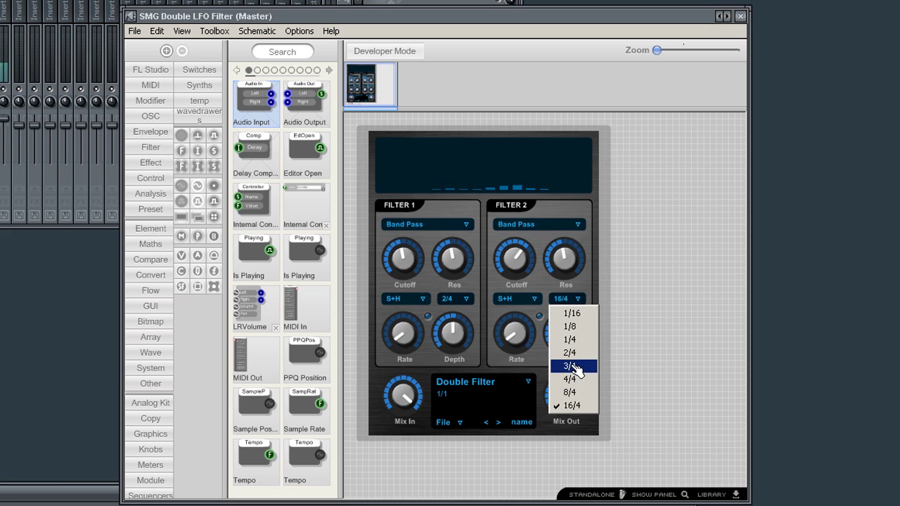
click(569, 363)
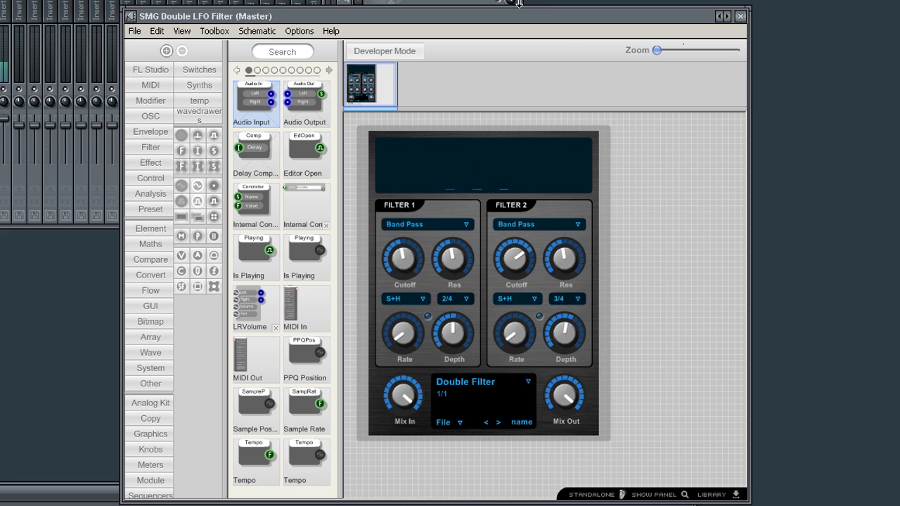
Create the standalone Fruity plugin Double LFO Filter in the Fruity Effects folder with SSE and SSE2 support, overwriting the existing file
key(F9)
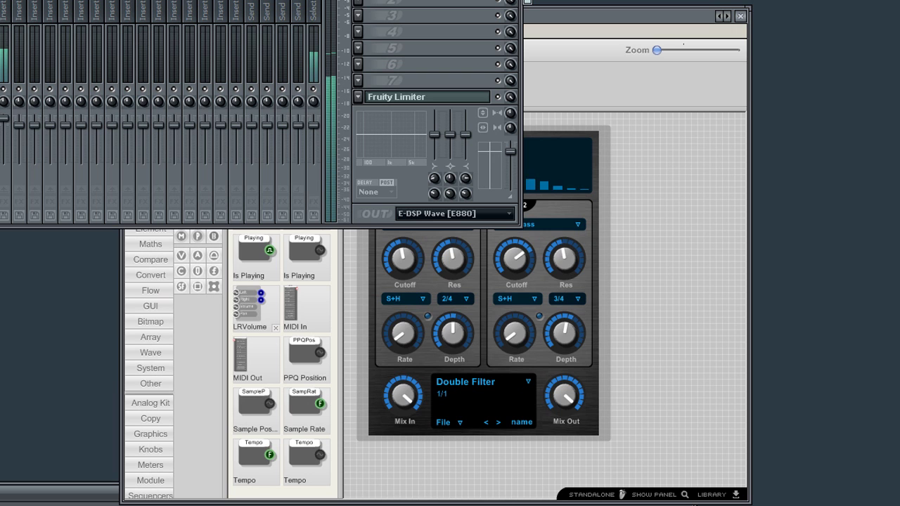
drag(559, 25, 707, 2)
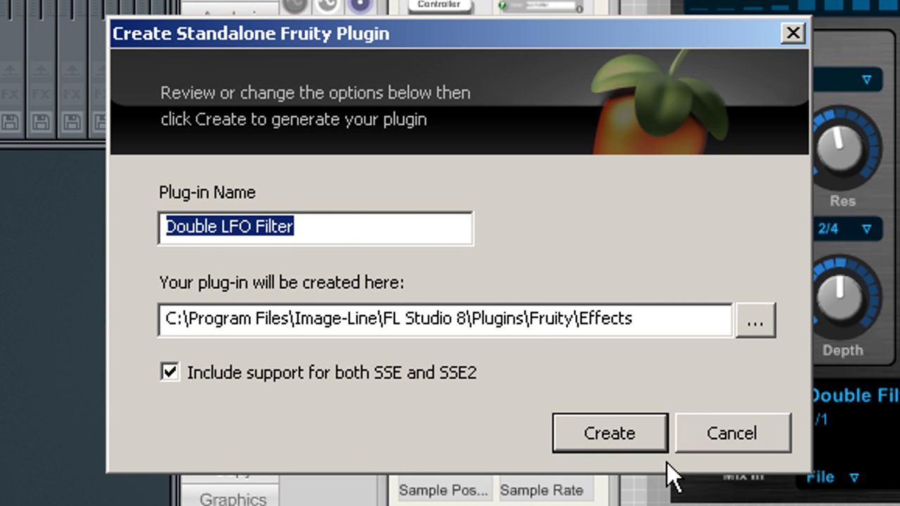
click(628, 433)
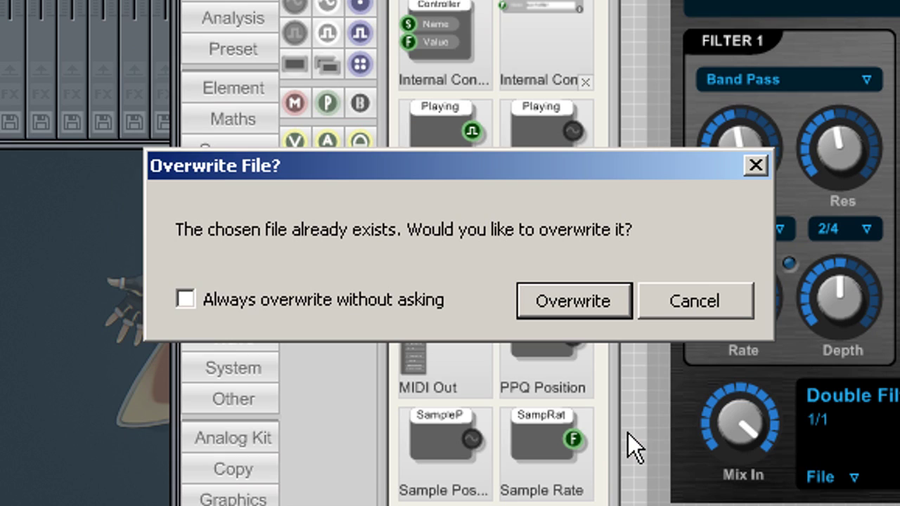
click(579, 303)
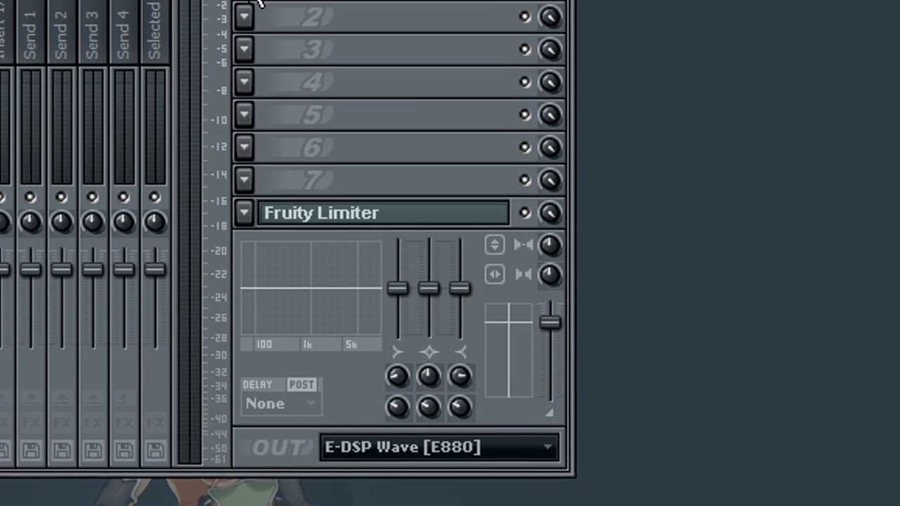
Load the Double LFO Filter plugin into the Master track's first effect slot and move its window clear of the mixer
click(202, 96)
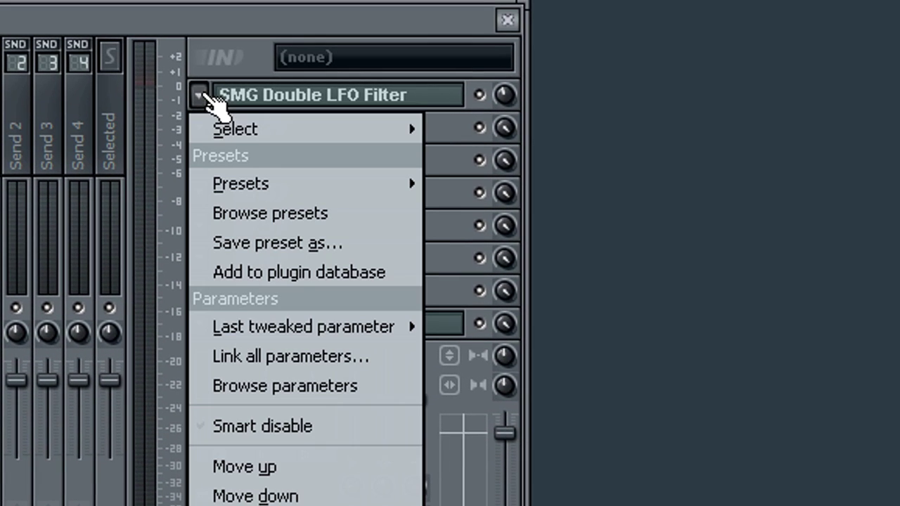
mouse_move(213, 127)
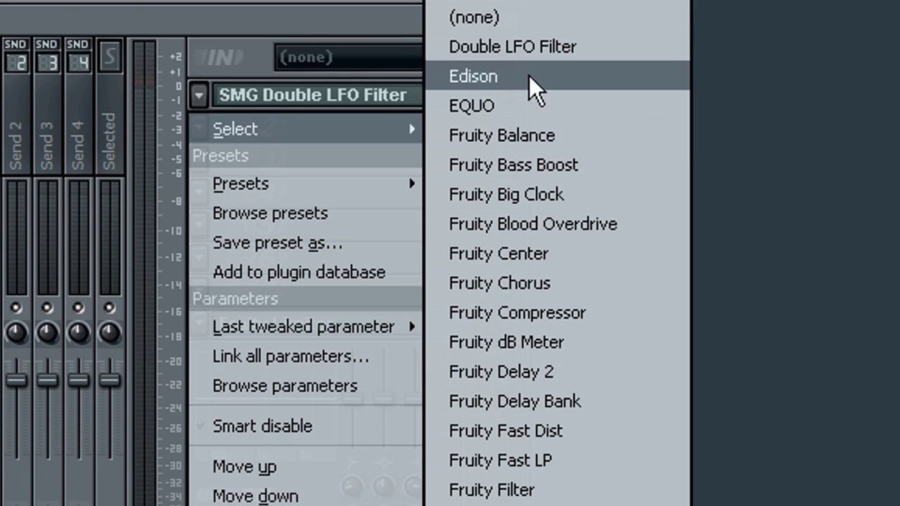
click(542, 45)
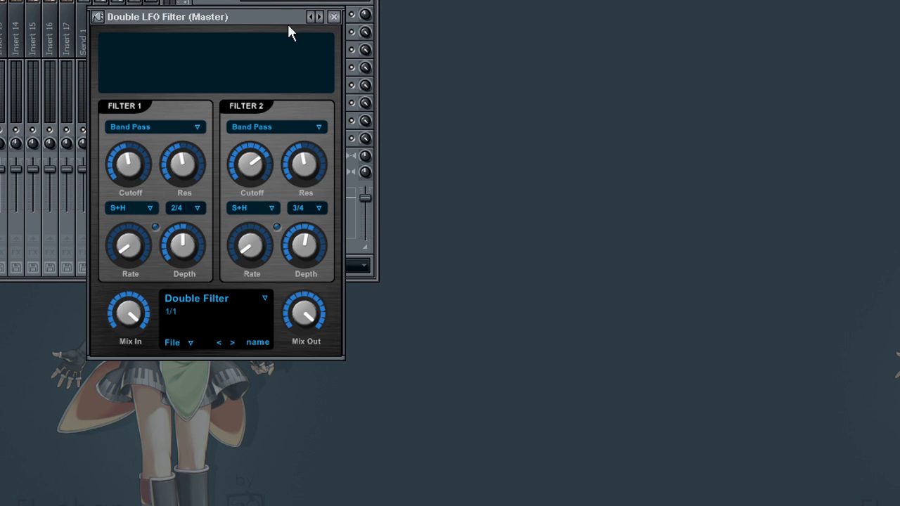
drag(281, 18, 634, 36)
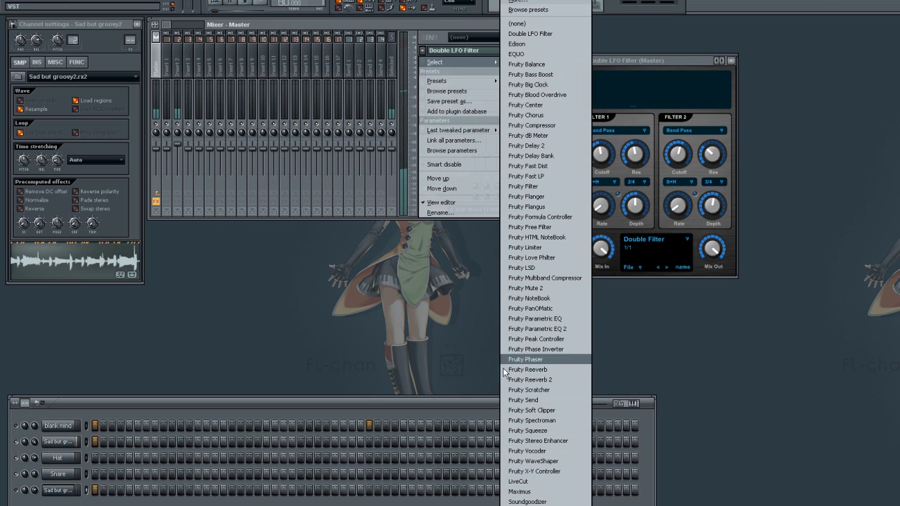
Replace Double LFO Filter in the Master track's first slot with SynthMaker's SMG Filter Delay and enlarge its window to fit the panel
click(525, 248)
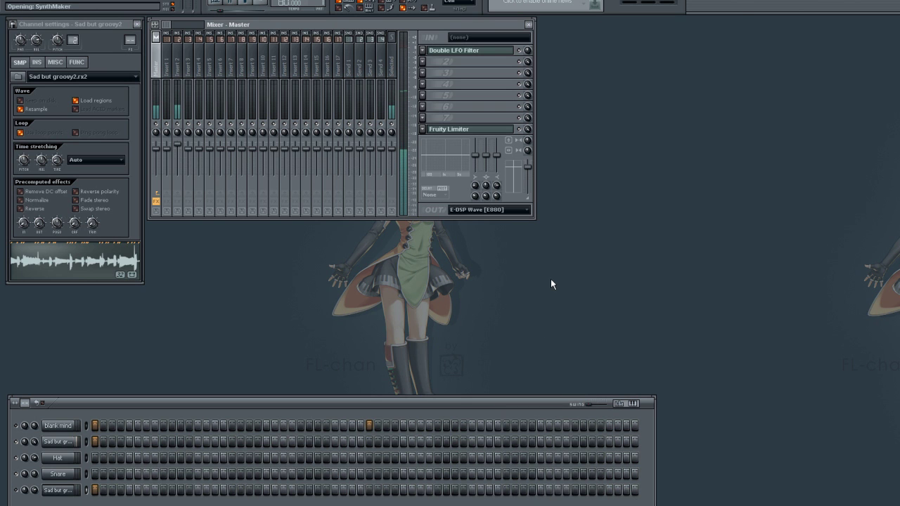
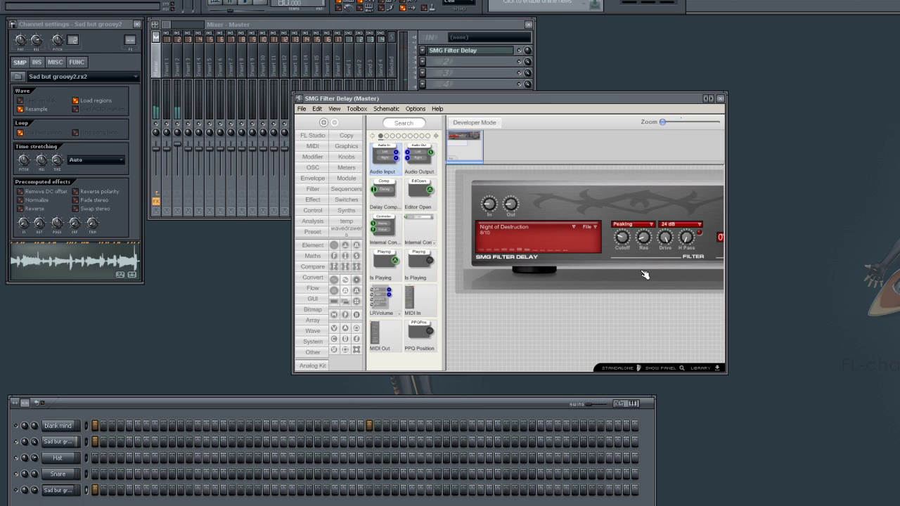
drag(613, 99, 431, 85)
drag(543, 183, 815, 208)
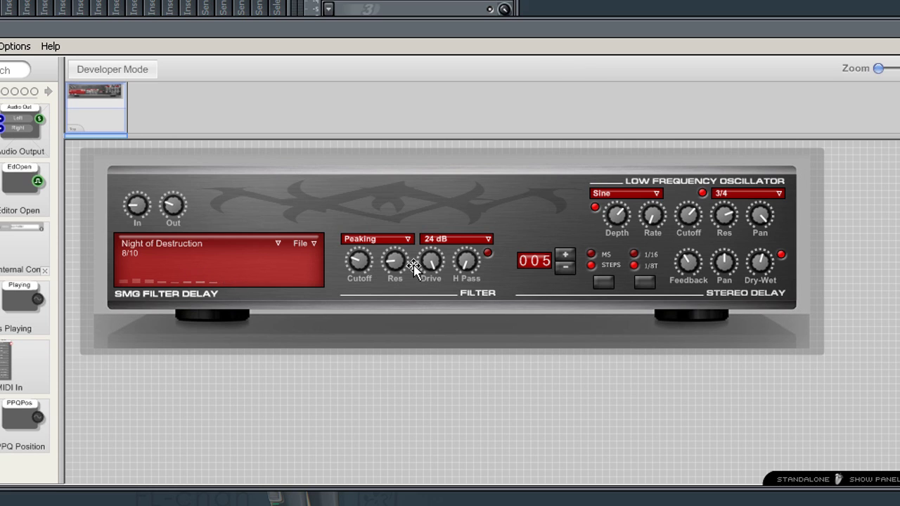
Set the Filter Delay to Band Pass with Cutoff at about half, its LFO waveform to S + H, and Dry-Wet slightly below half
click(376, 241)
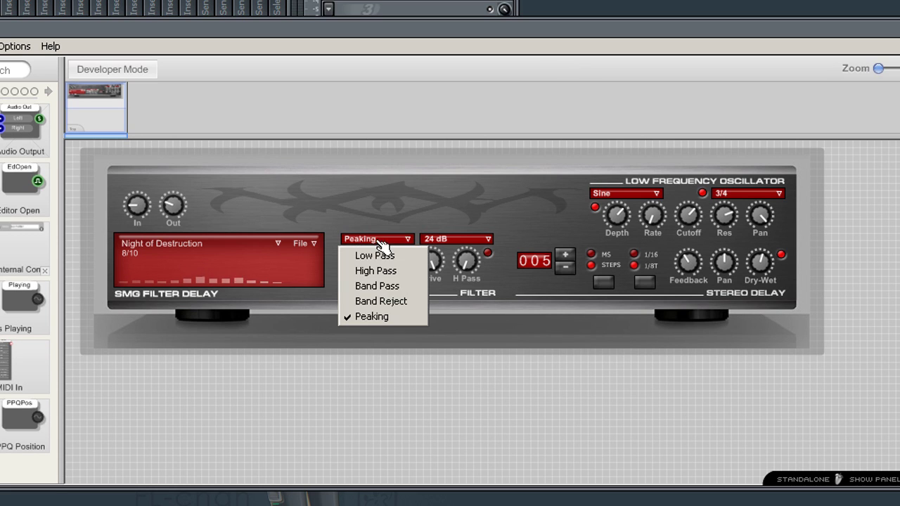
click(402, 286)
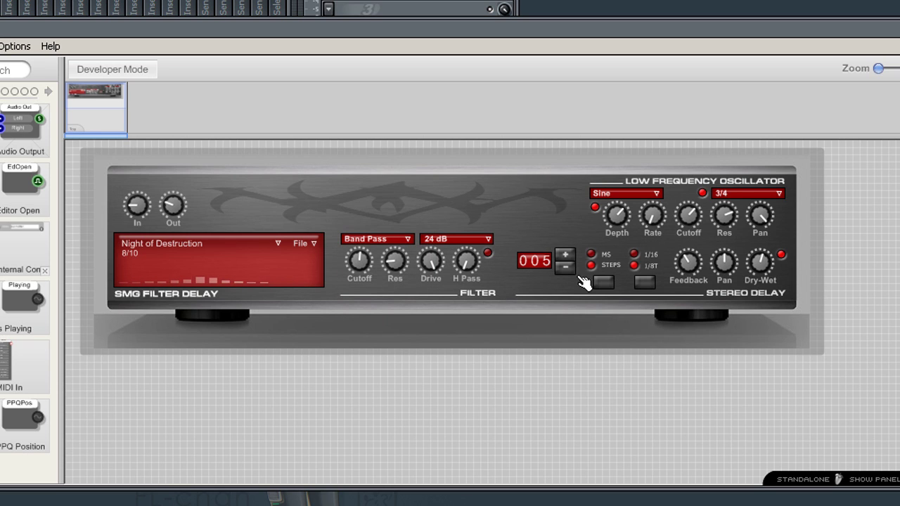
click(653, 201)
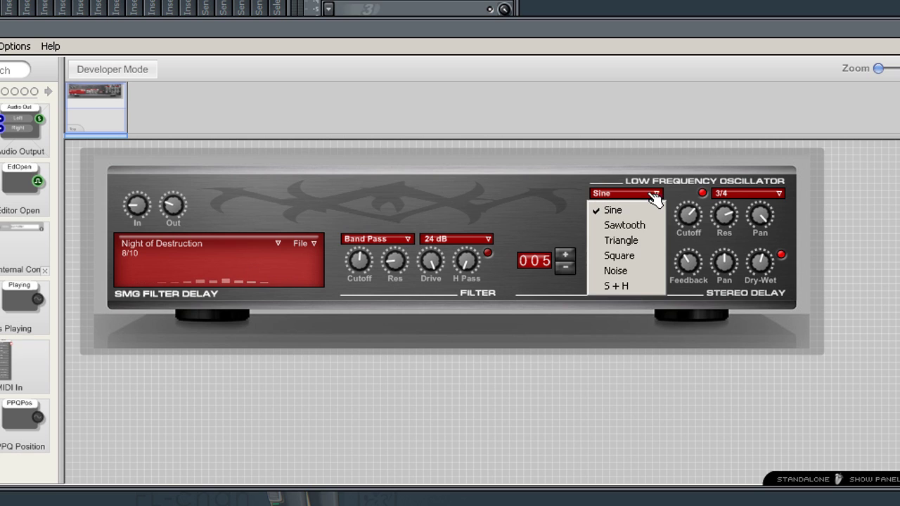
click(634, 284)
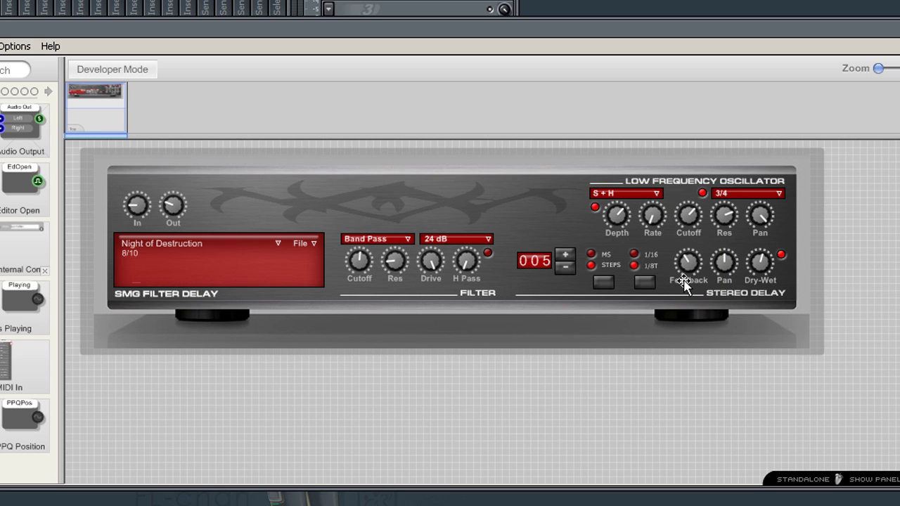
drag(763, 277, 762, 284)
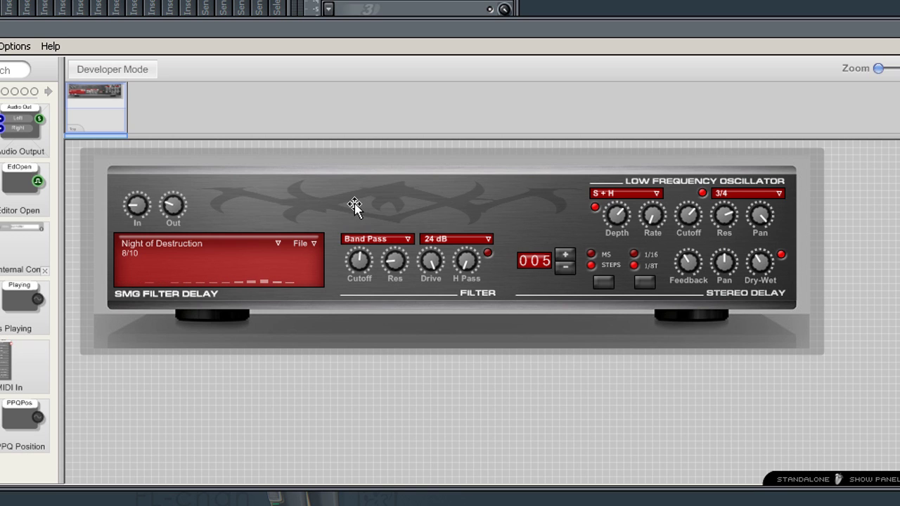
Show only the SMG Filter Delay panel, move it below the mixer, and load the preset BP D-Struct
click(861, 480)
drag(263, 98, 545, 257)
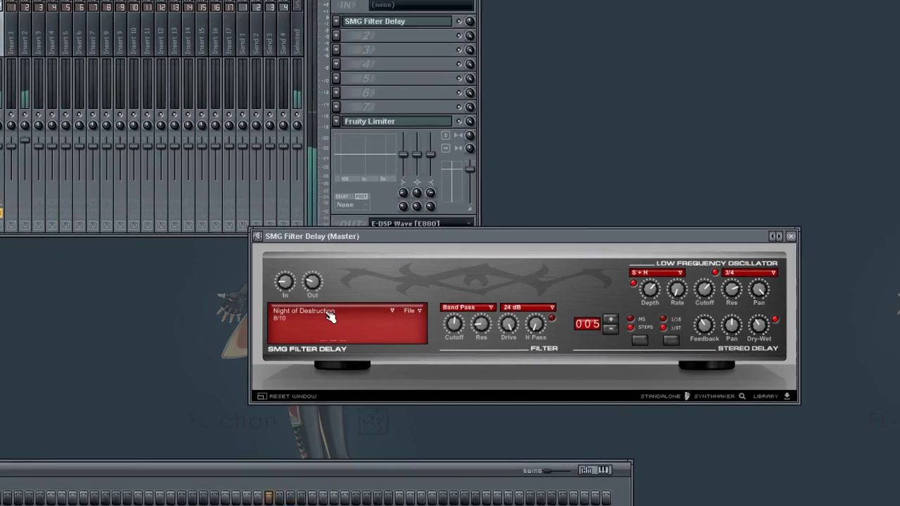
click(370, 325)
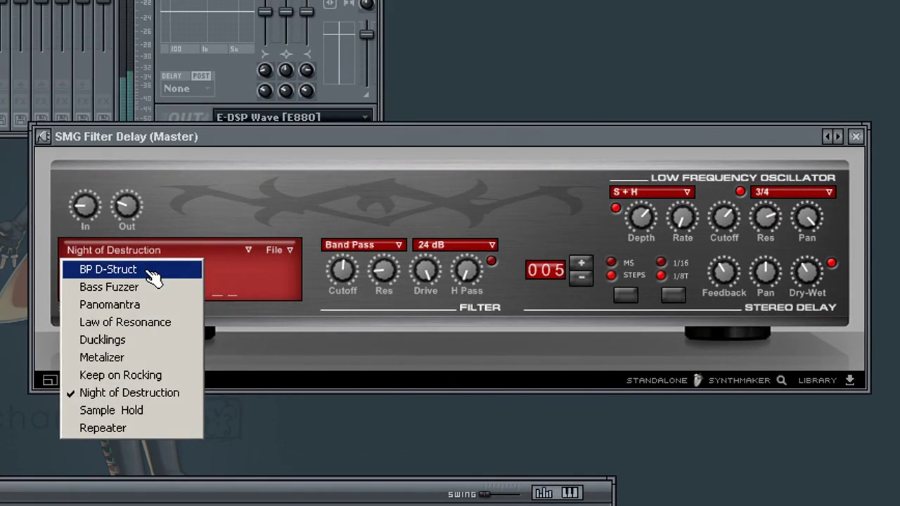
click(345, 332)
Adjust the filter's Res to about half, raise its H Pass slightly, and set its slope to 12 dB
drag(382, 261, 388, 310)
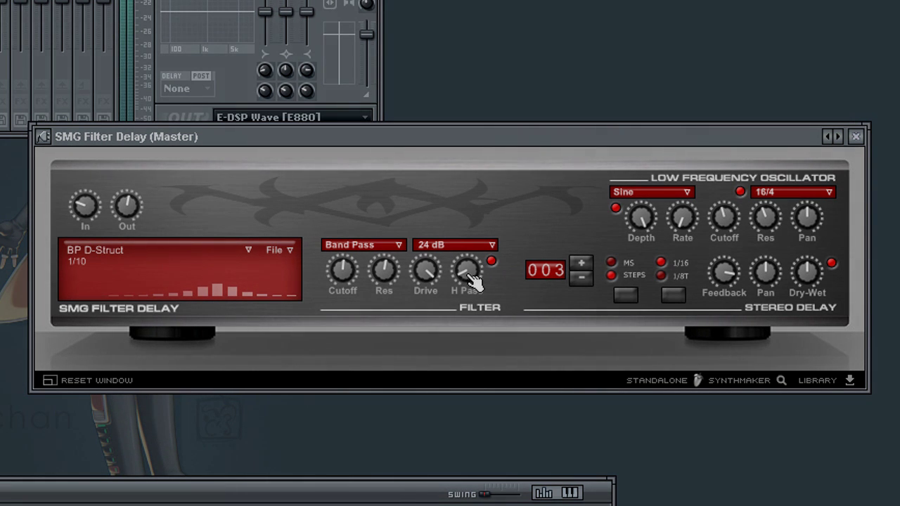
mouse_move(472, 271)
mouse_down()
mouse_move(466, 255)
mouse_move(463, 269)
mouse_up()
click(437, 248)
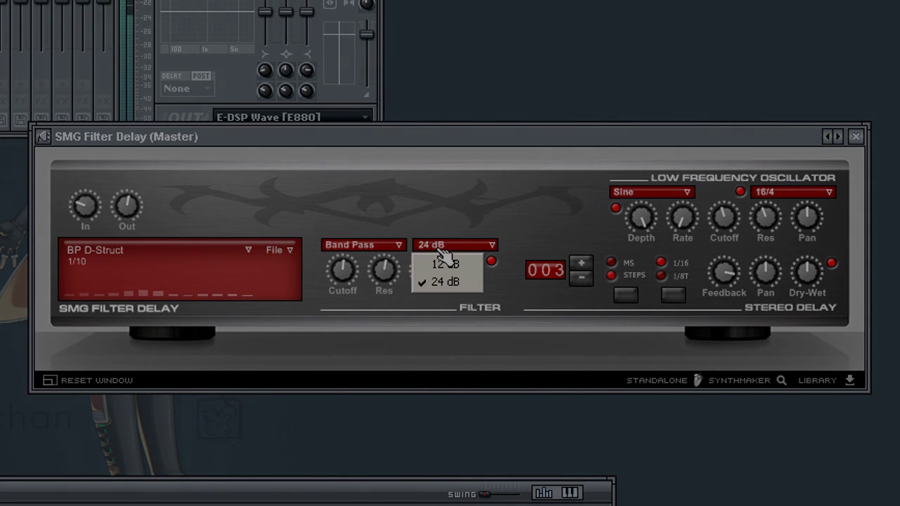
click(445, 263)
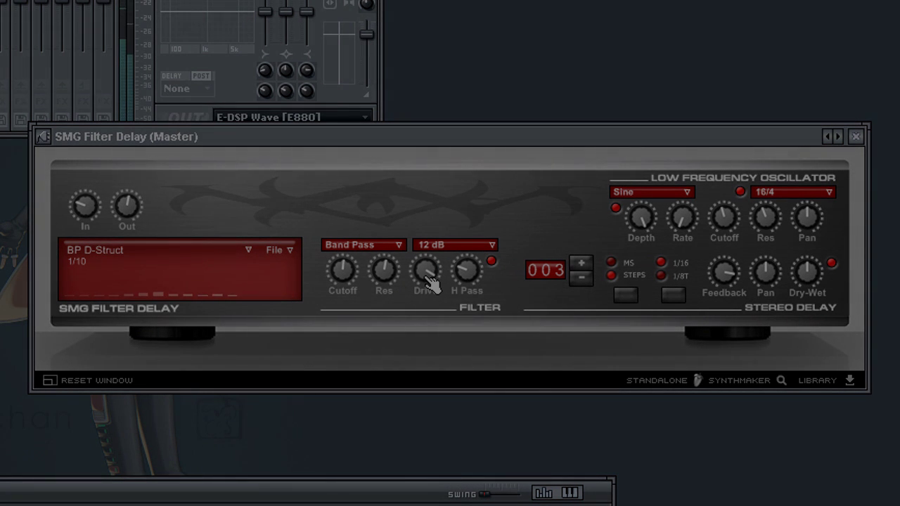